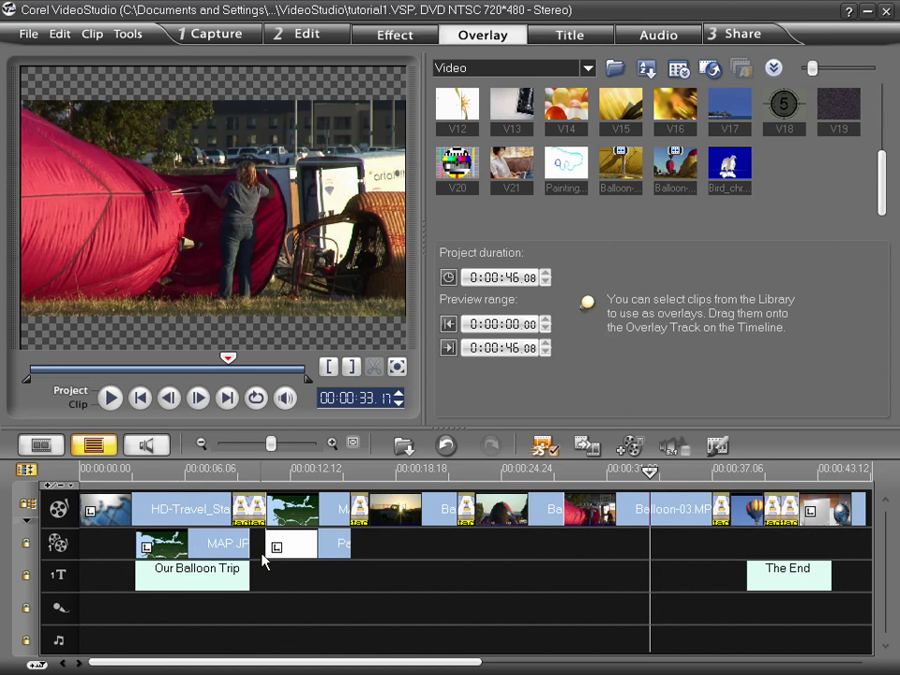
- Move the playhead to 00:00:14.23 and enable Overlay Track #2 in the Track Manager
left_click(330, 466)
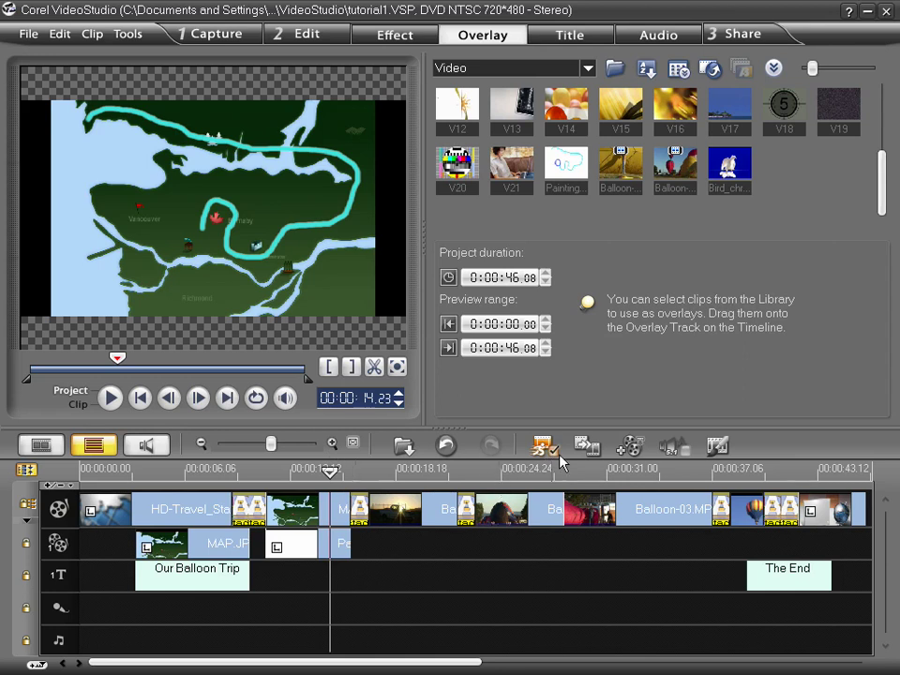
left_click(633, 447)
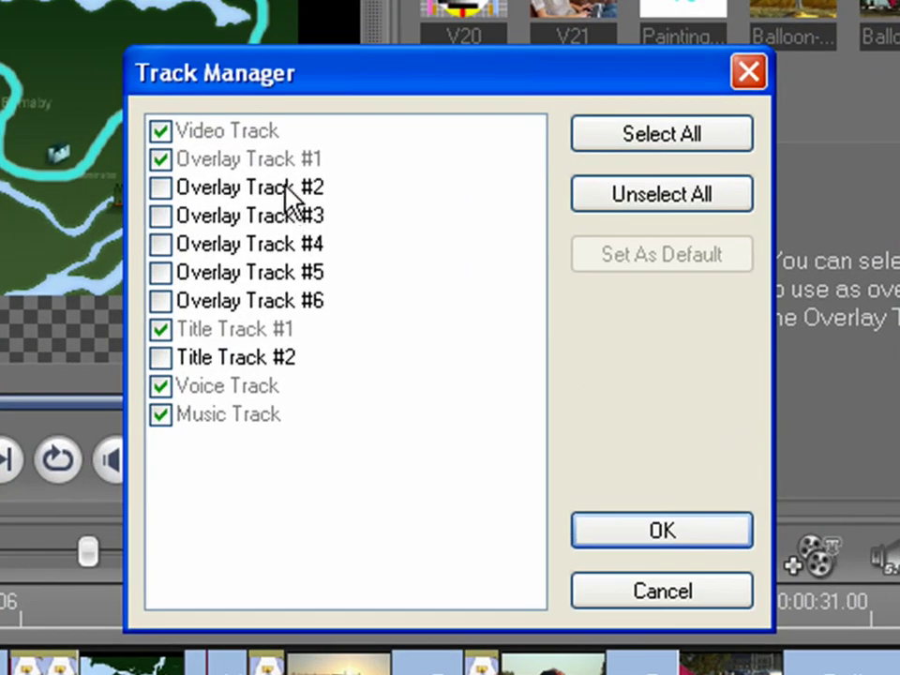
left_click(286, 191)
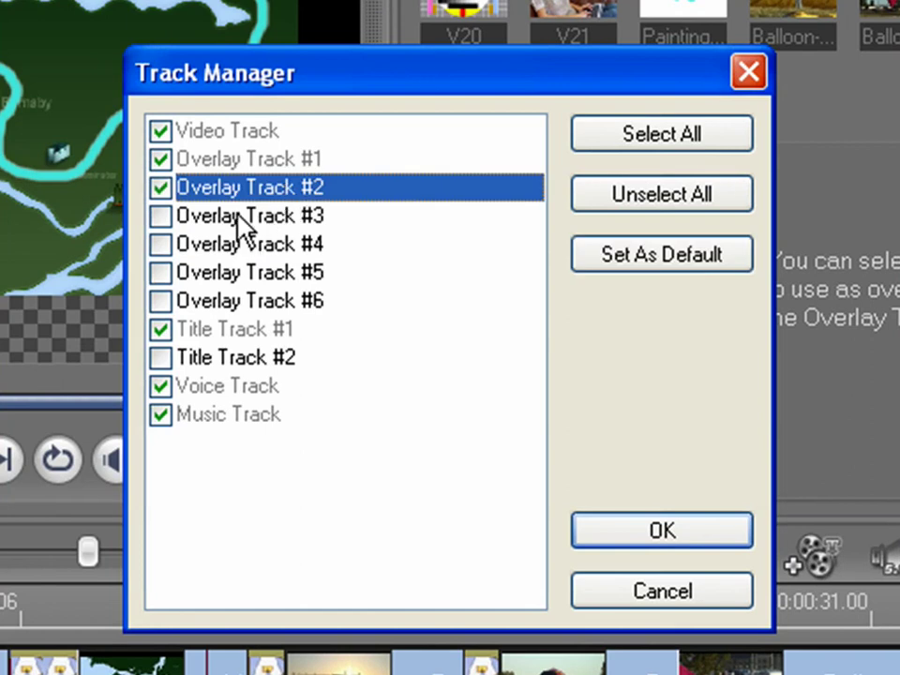
left_click(615, 524)
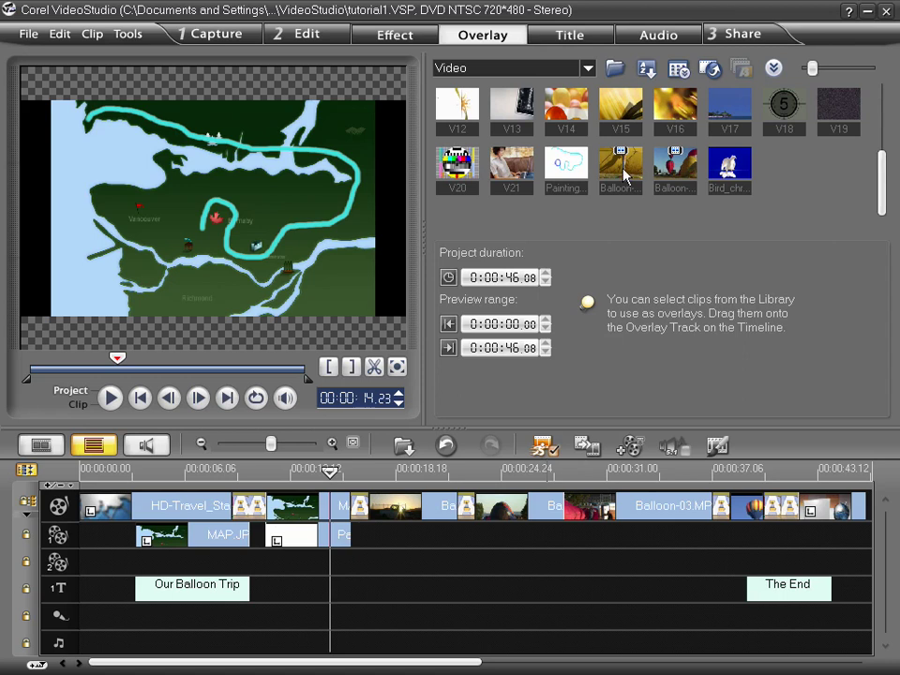
- Place the yellow-balloon clip on Overlay Track #1 near 26 s with fade-in and fade-out
left_click(612, 261)
left_click_drag(621, 169, 541, 541)
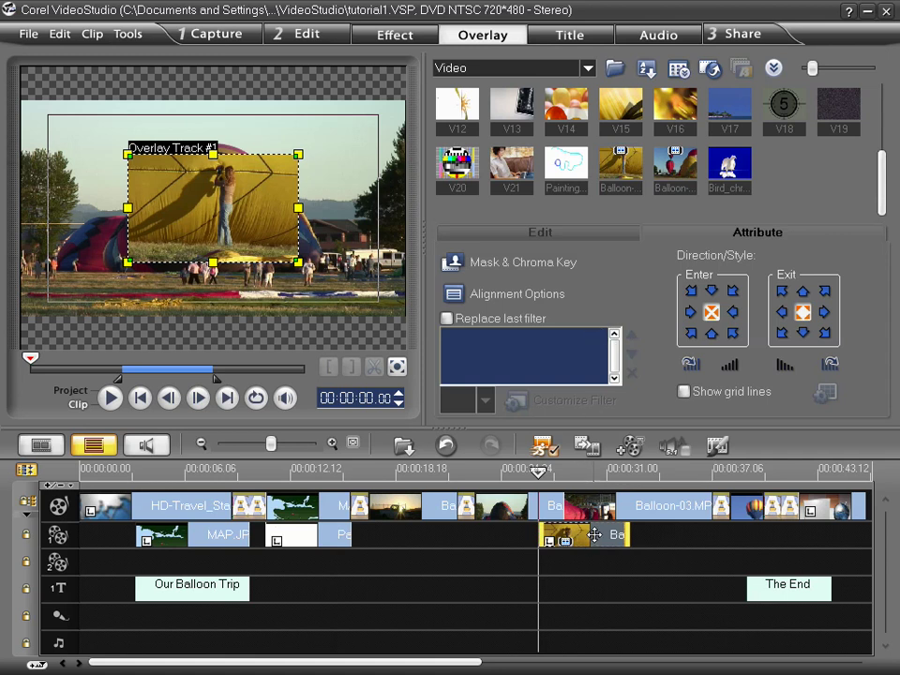
left_click(729, 364)
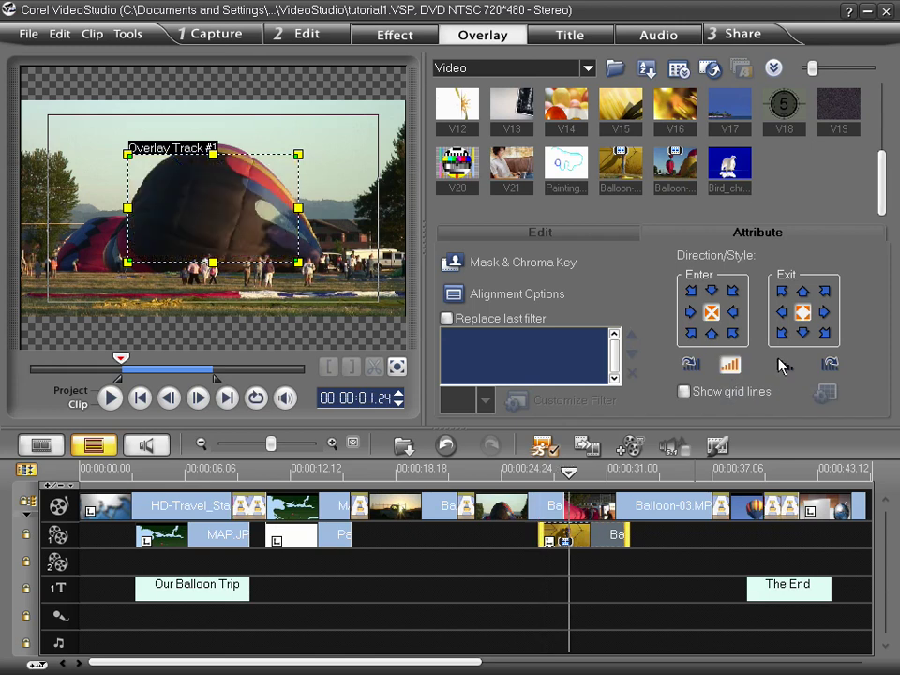
left_click(786, 366)
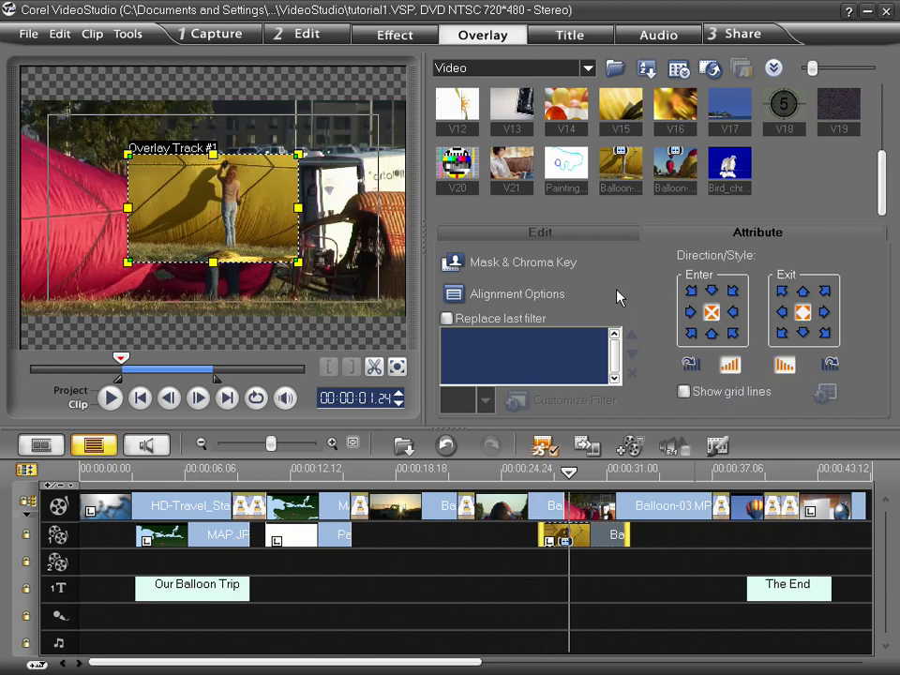
- Give the overlay a border of 3, shrink it, and move it to the frame's lower left
left_click(560, 267)
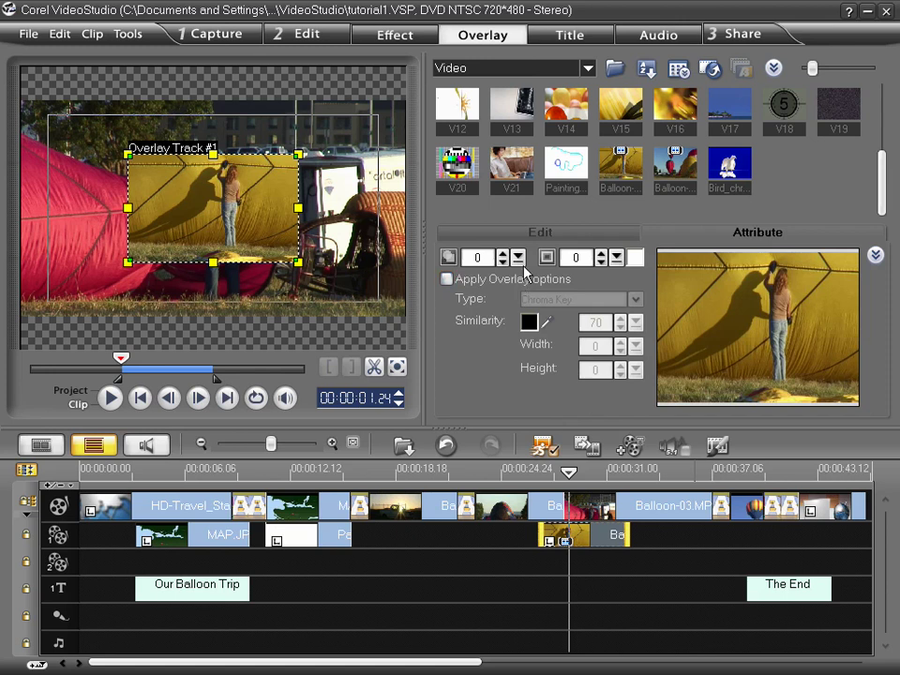
left_click(615, 259)
type("3")
left_click_drag(298, 153, 244, 189)
left_click_drag(219, 225, 139, 262)
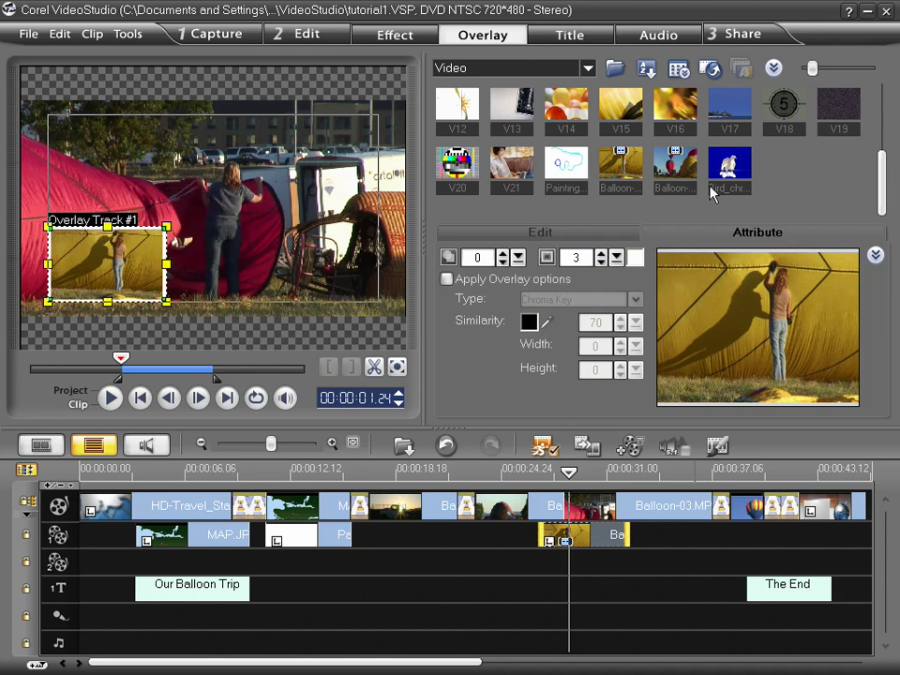
- Place the red-balloons clip after the first overlay and copy the yellow-balloon clip's attributes
left_click_drag(671, 168, 669, 536)
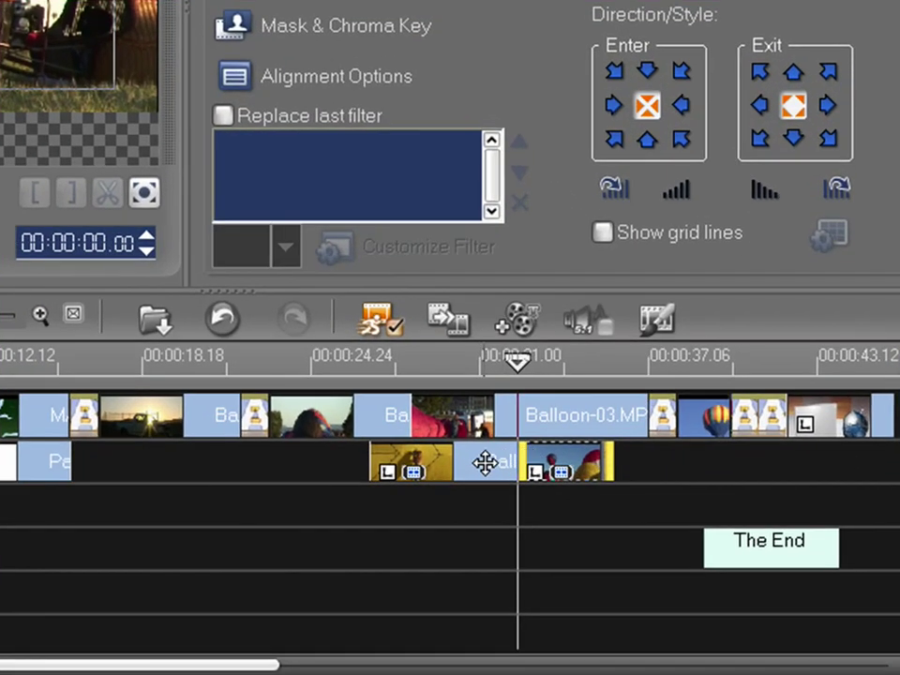
left_click(606, 534)
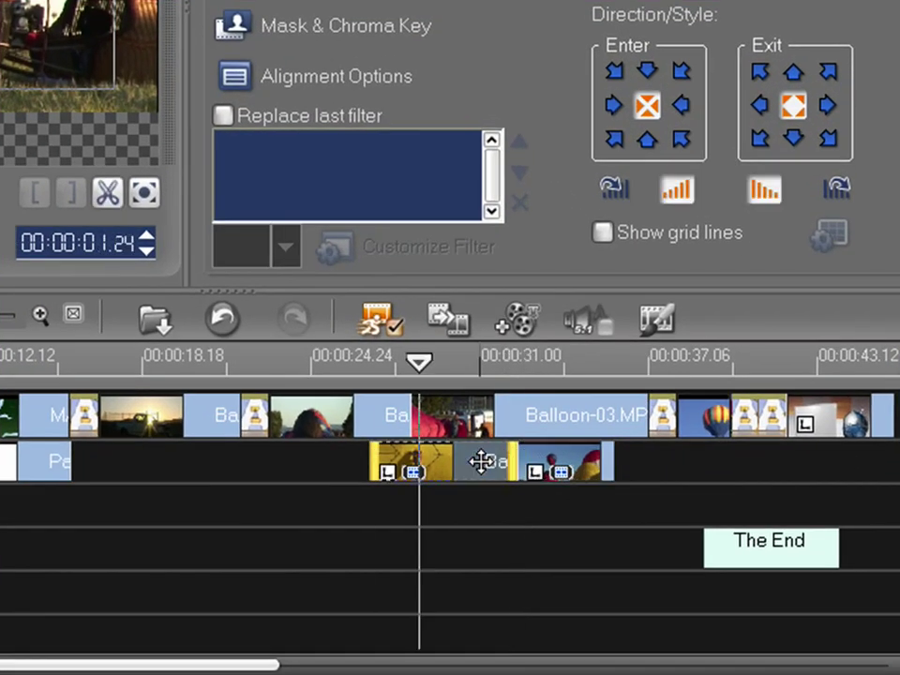
right_click(483, 463)
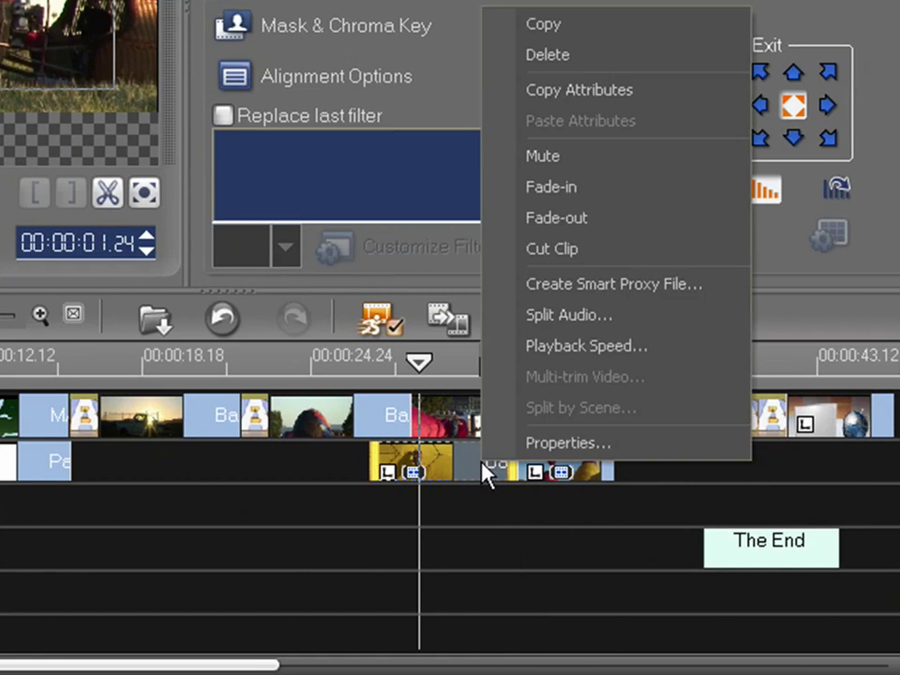
left_click(624, 97)
- Paste the copied attributes onto the red-balloons clip and move it to the frame's lower right
left_click(586, 458)
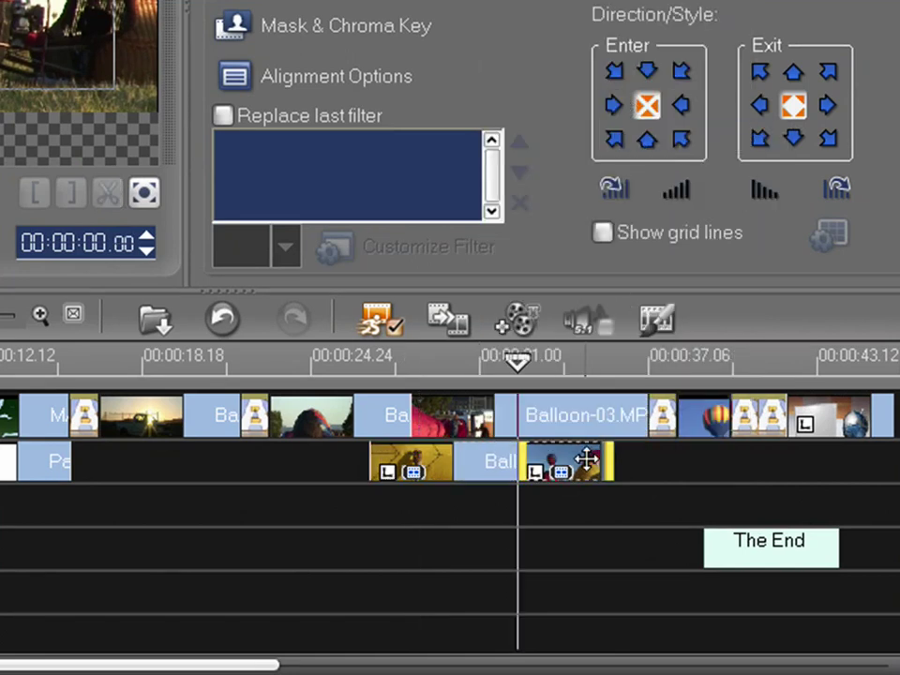
right_click(586, 458)
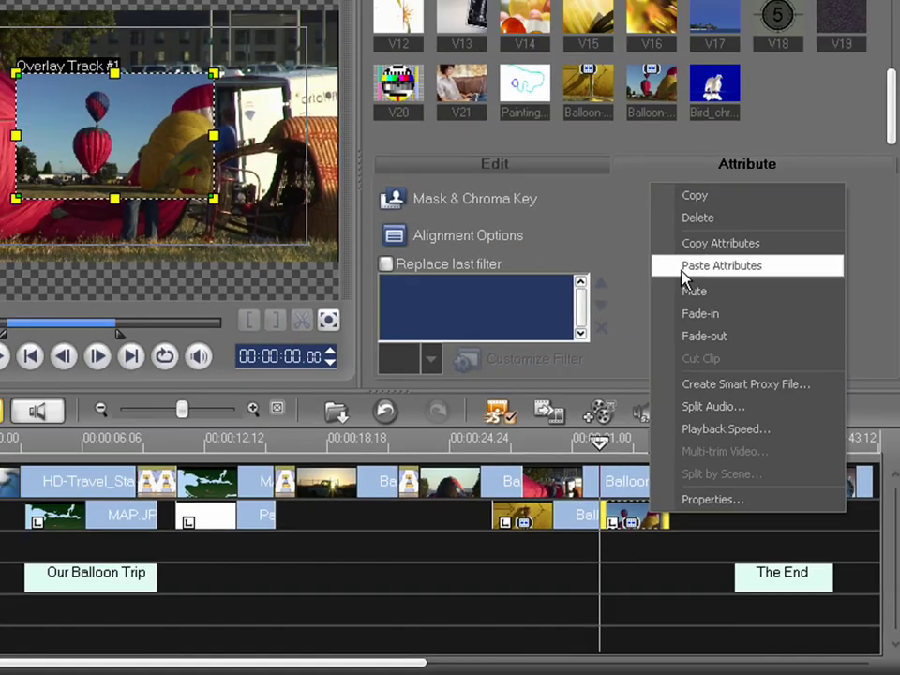
left_click(693, 265)
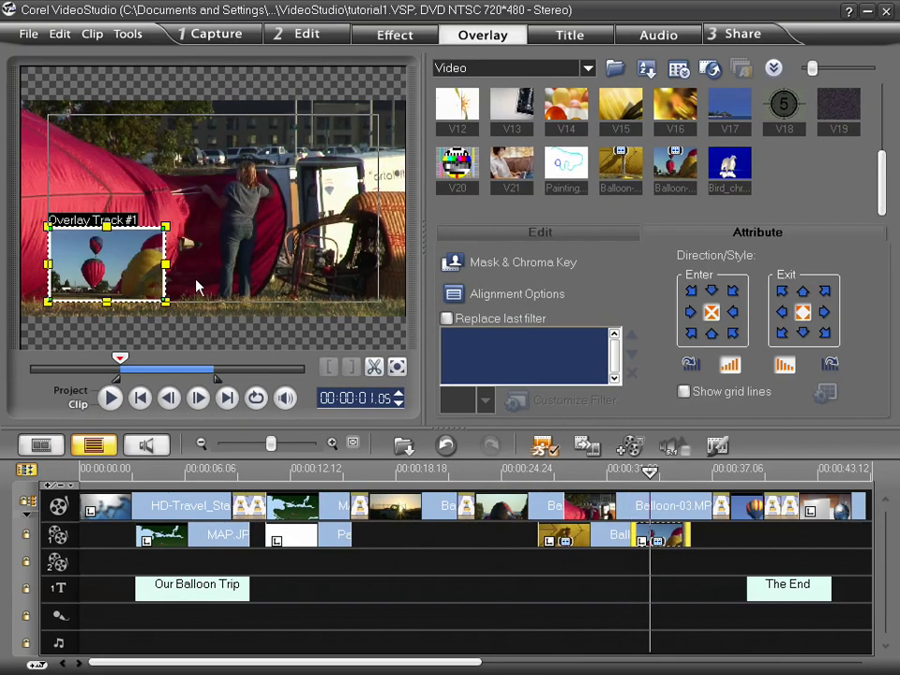
left_click_drag(238, 256, 342, 263)
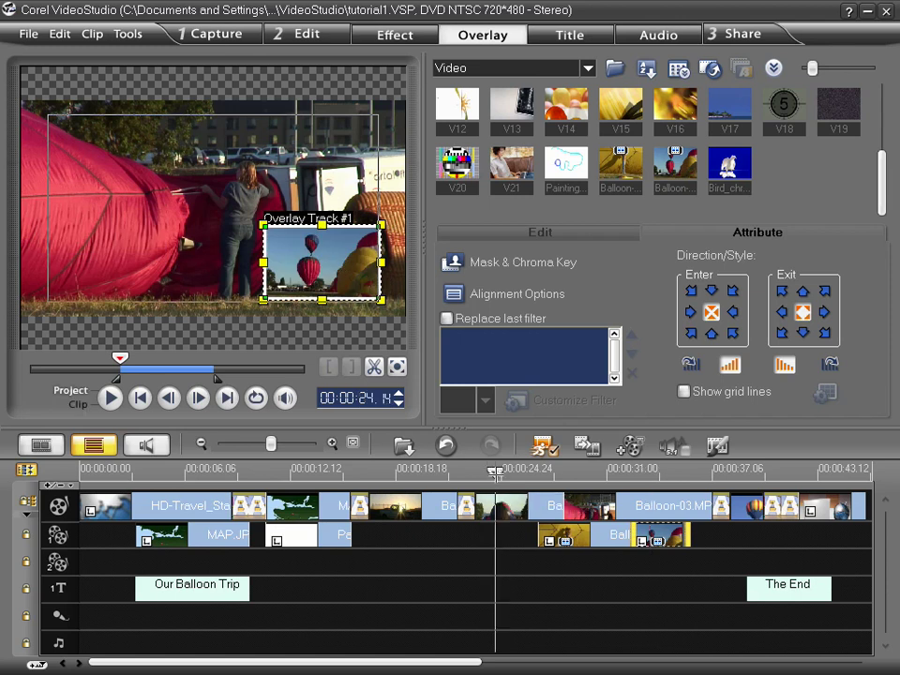
- Play the project from about 24 s to review the two balloon overlays
left_click(514, 506)
left_click(110, 398)
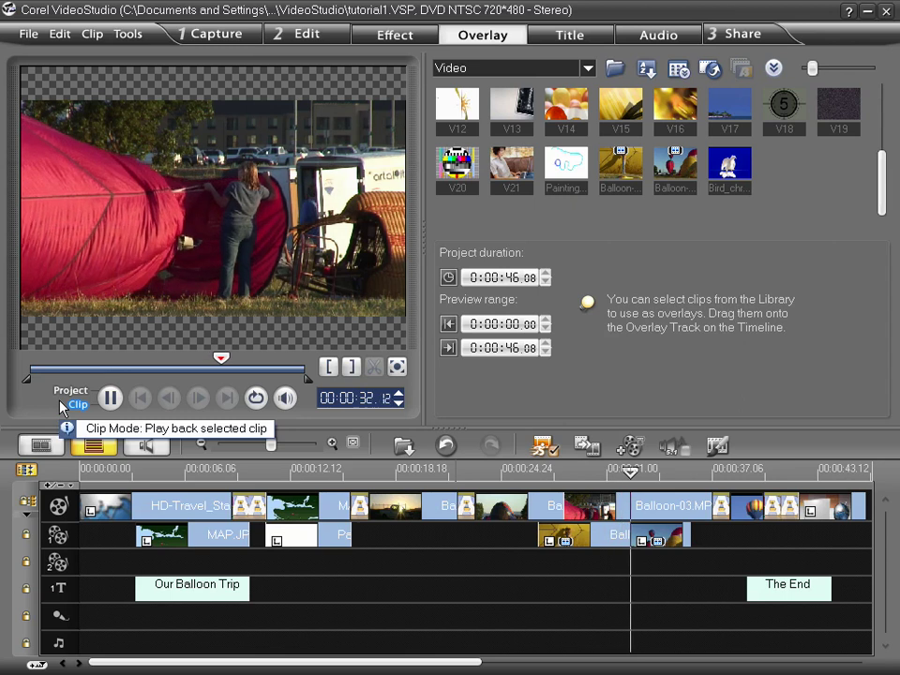
left_click(109, 399)
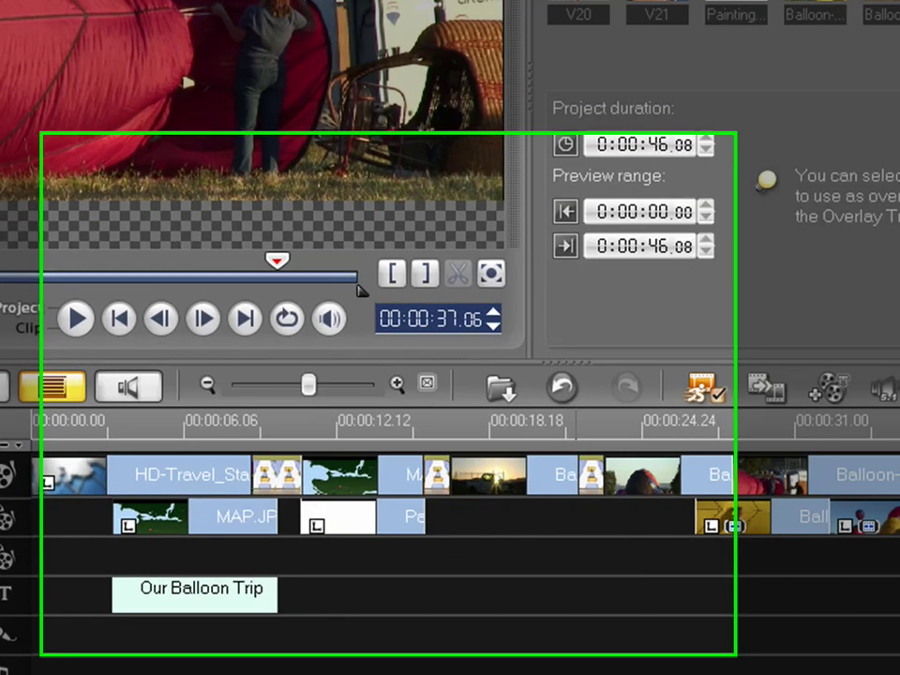
- Put Bird_chroma on Overlay Track #2, trimmed to about 5 s, entering bottom-left, placed upper right
left_click_drag(738, 165, 271, 564)
left_click_drag(335, 545, 283, 543)
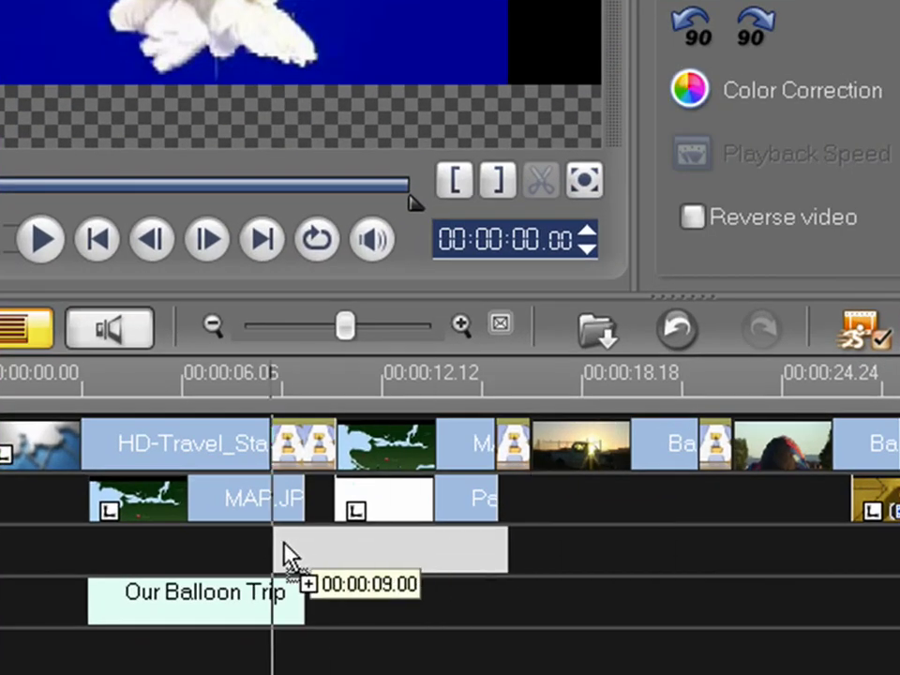
left_click_drag(306, 542, 327, 541)
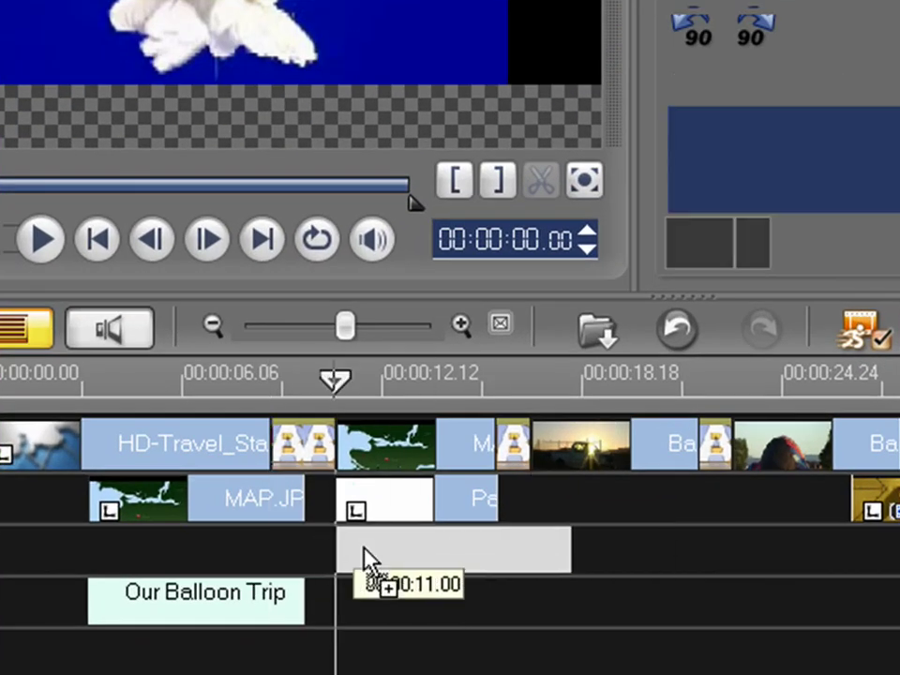
left_click_drag(567, 554, 514, 568)
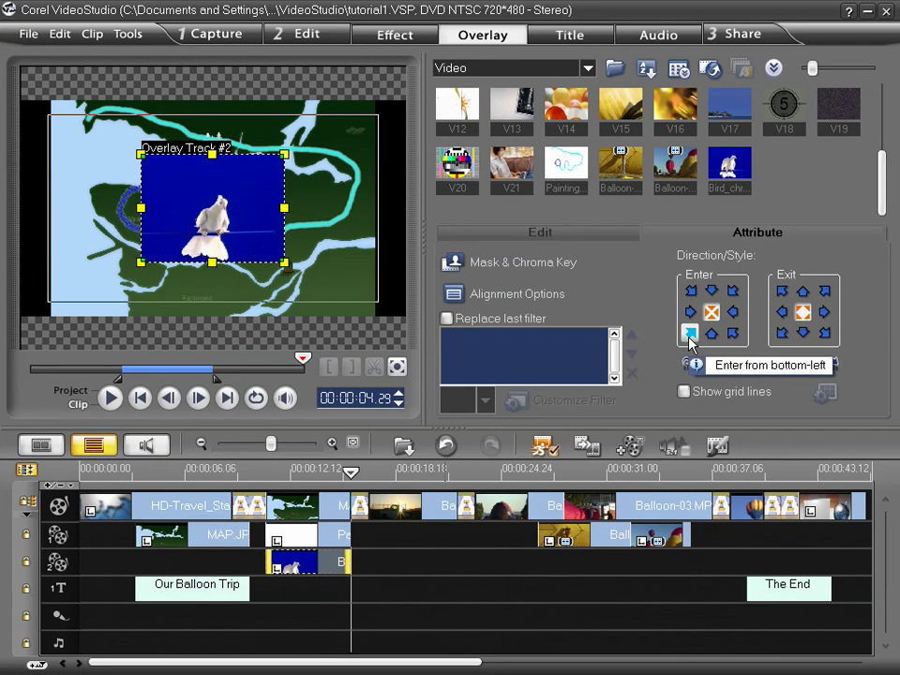
left_click(690, 337)
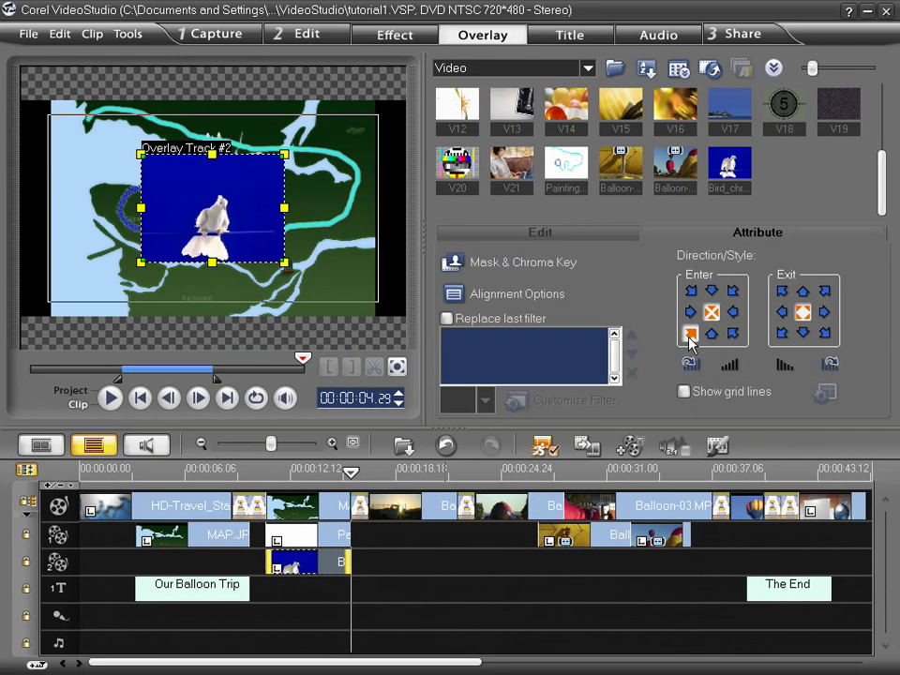
left_click_drag(263, 204, 348, 172)
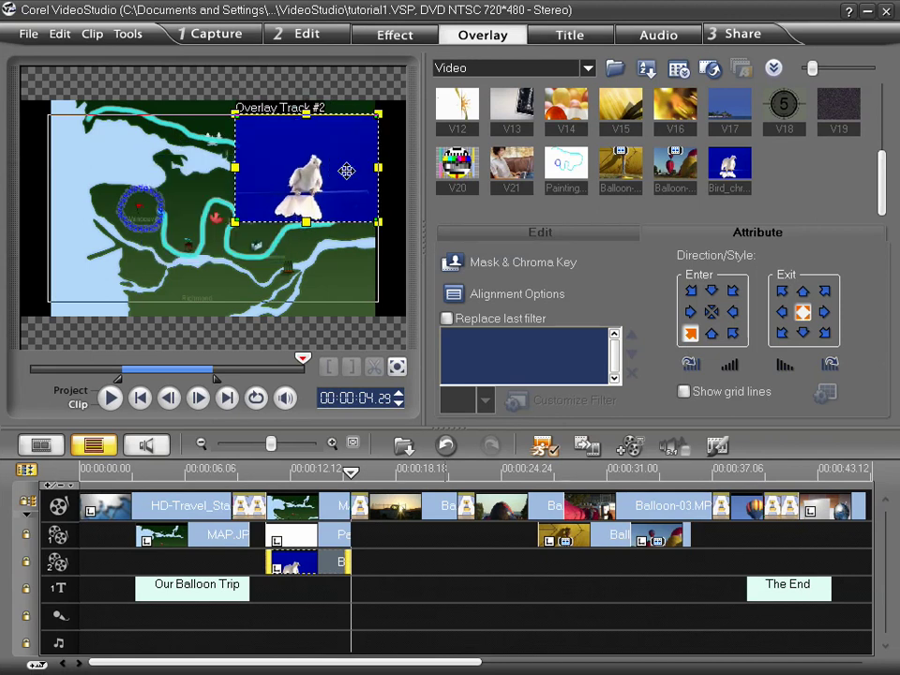
- Apply overlay options with Chroma Key, sampling the dove's blue background as the key colour
left_click(560, 265)
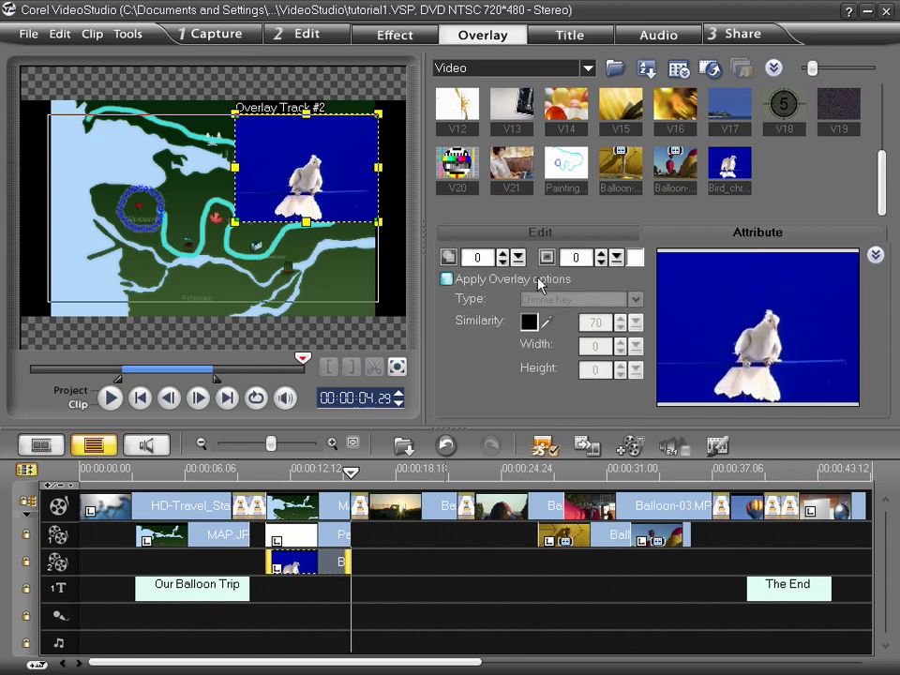
left_click(539, 281)
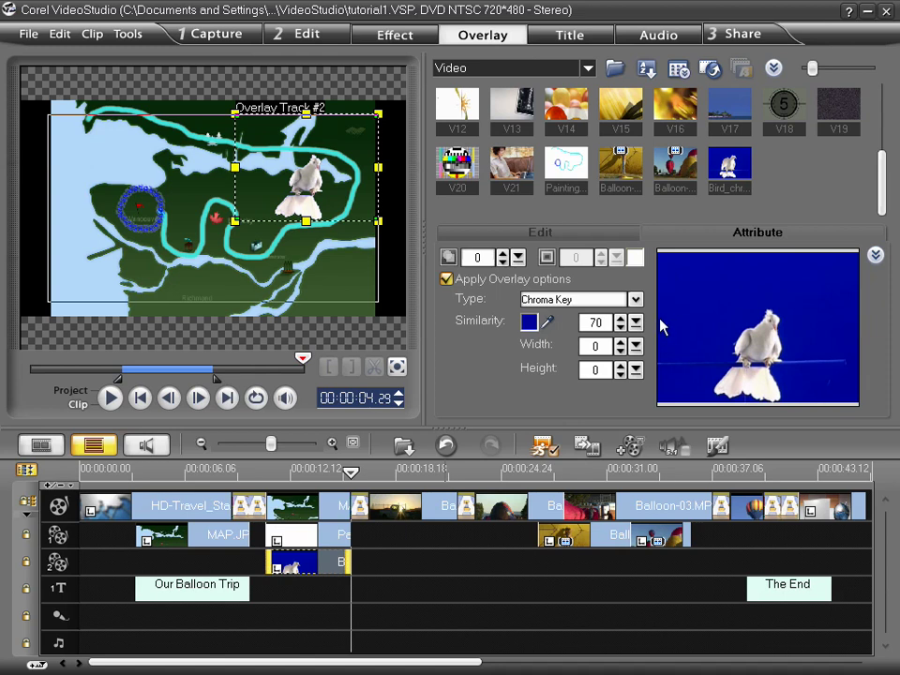
left_click(529, 322)
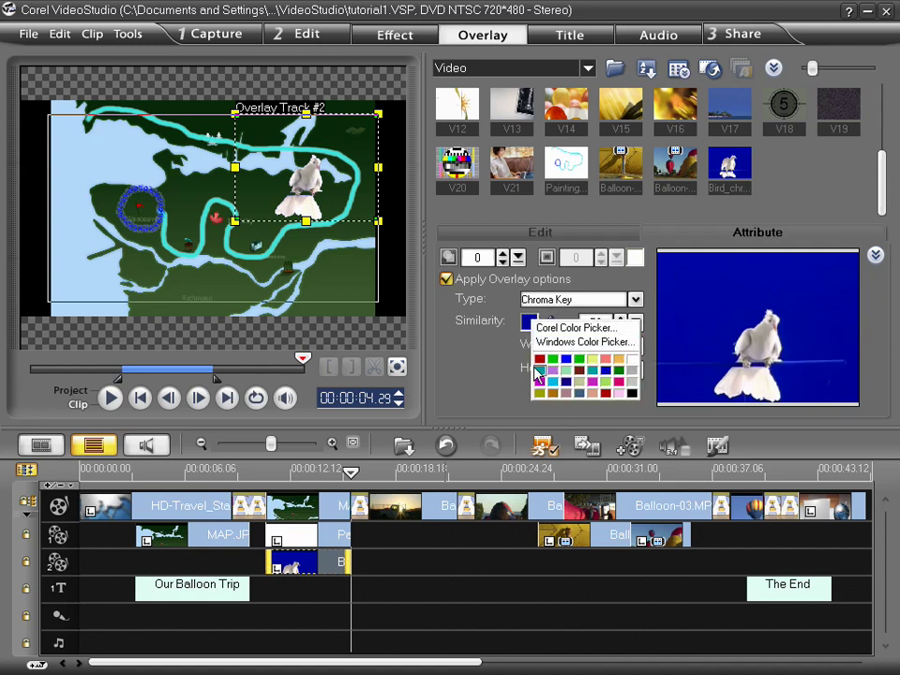
left_click(539, 375)
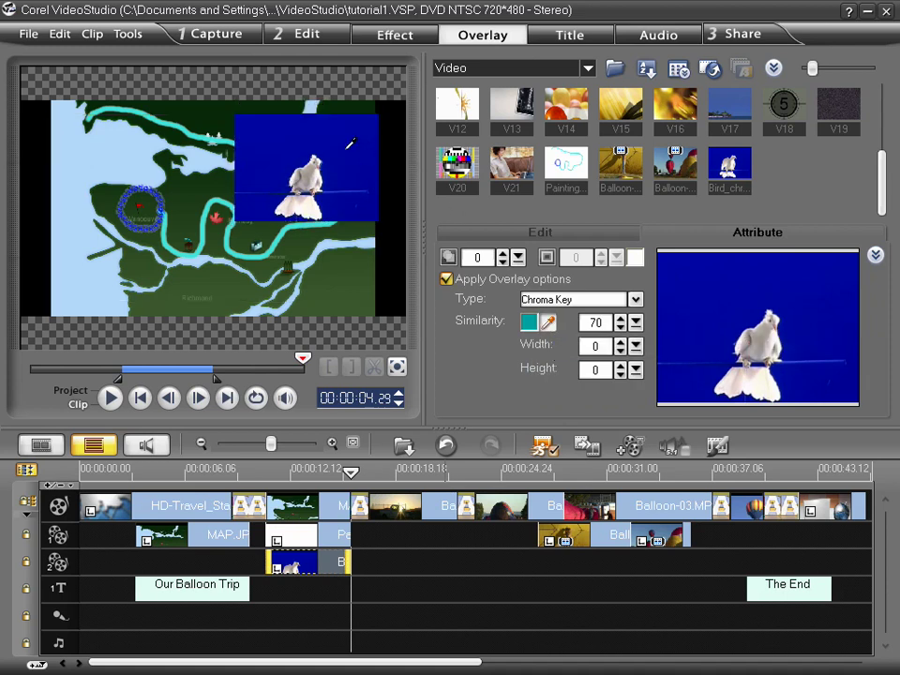
left_click(348, 146)
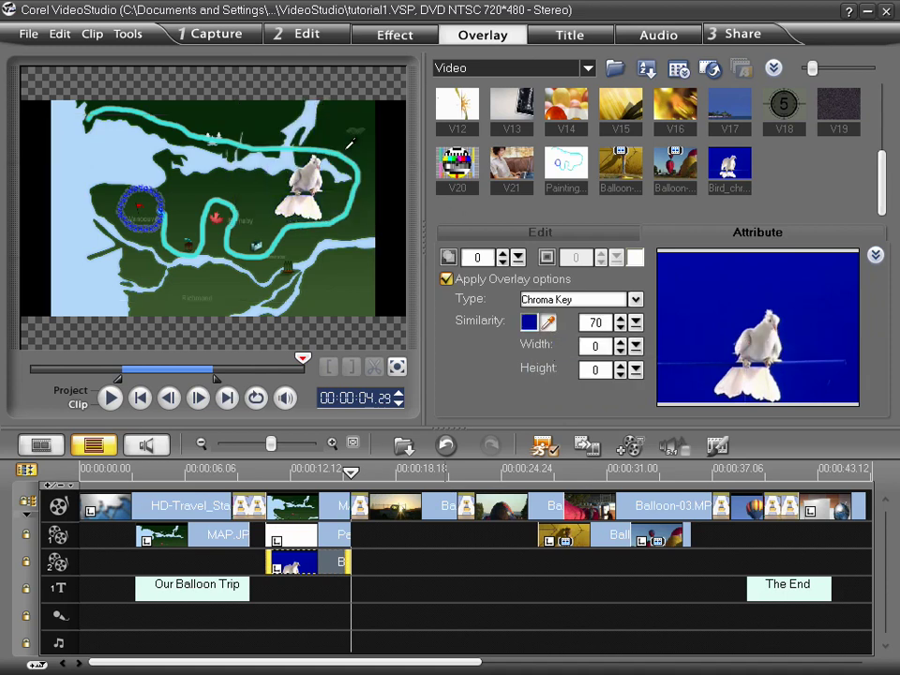
- Try a Mask Frame shape, switch back to Chroma Key, and play the project
left_click(634, 299)
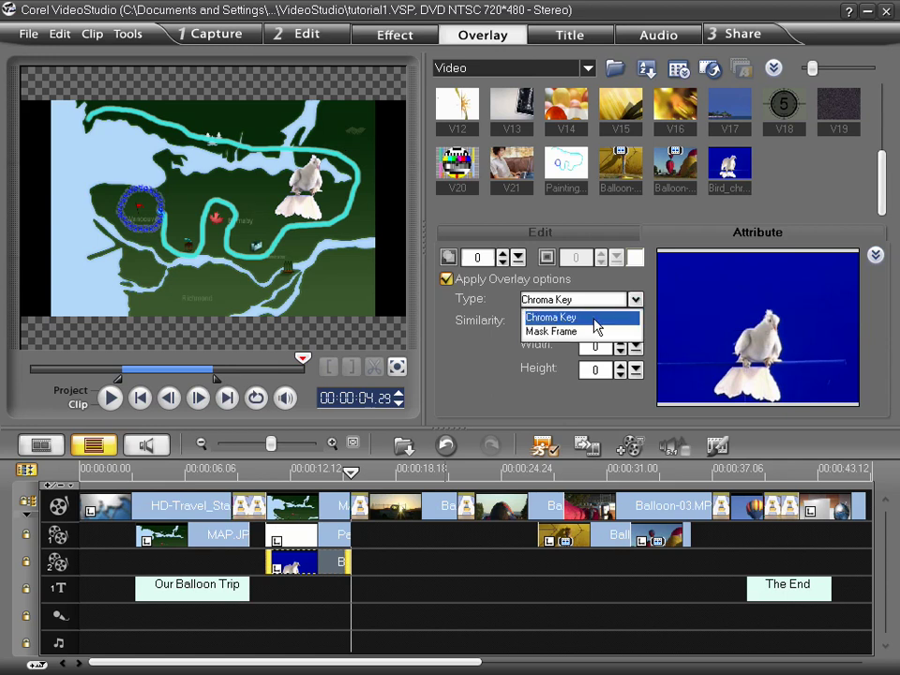
left_click(585, 332)
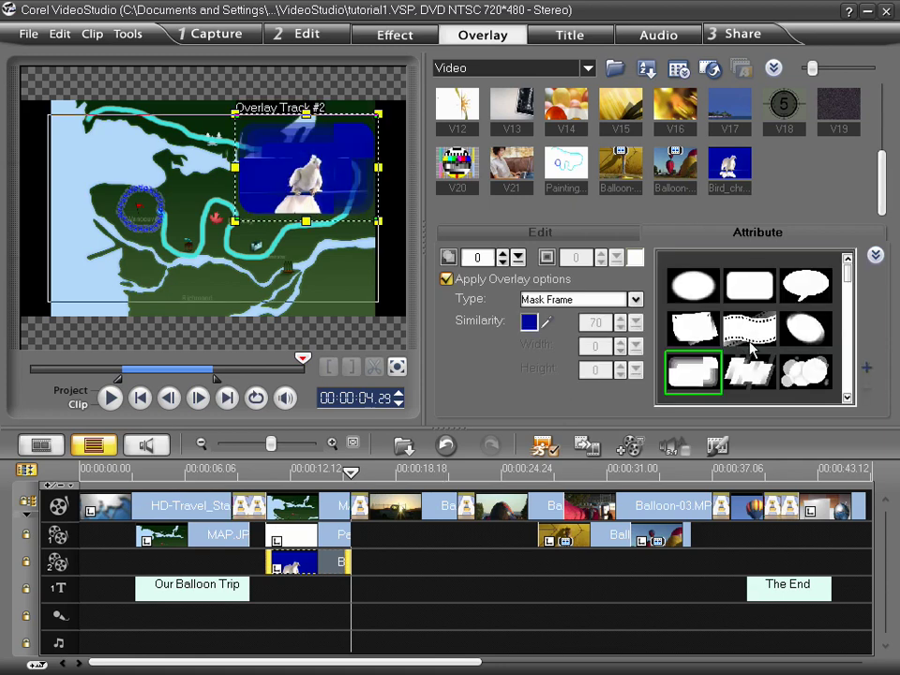
left_click(750, 370)
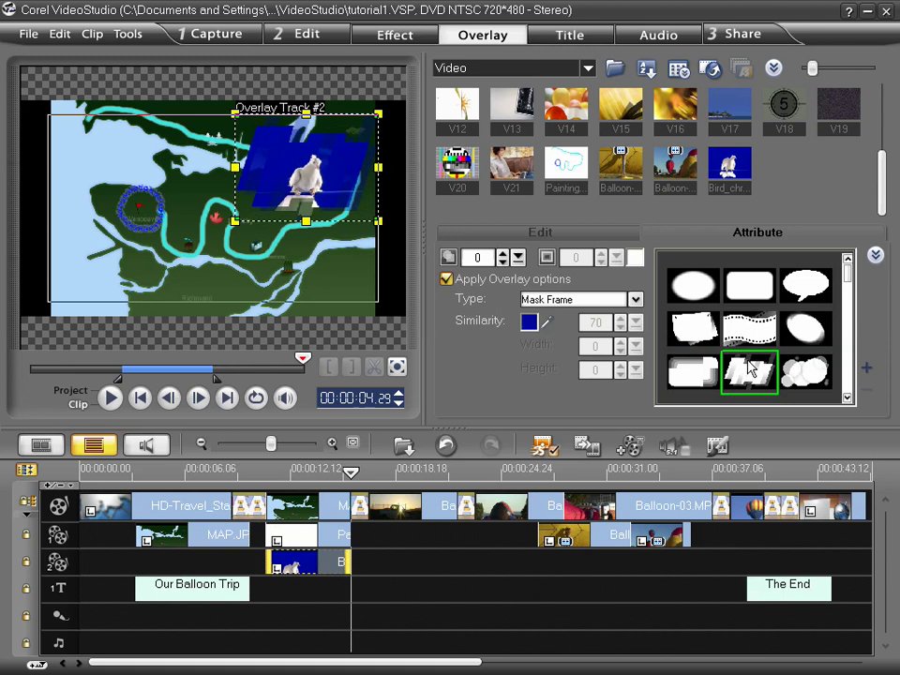
left_click(620, 300)
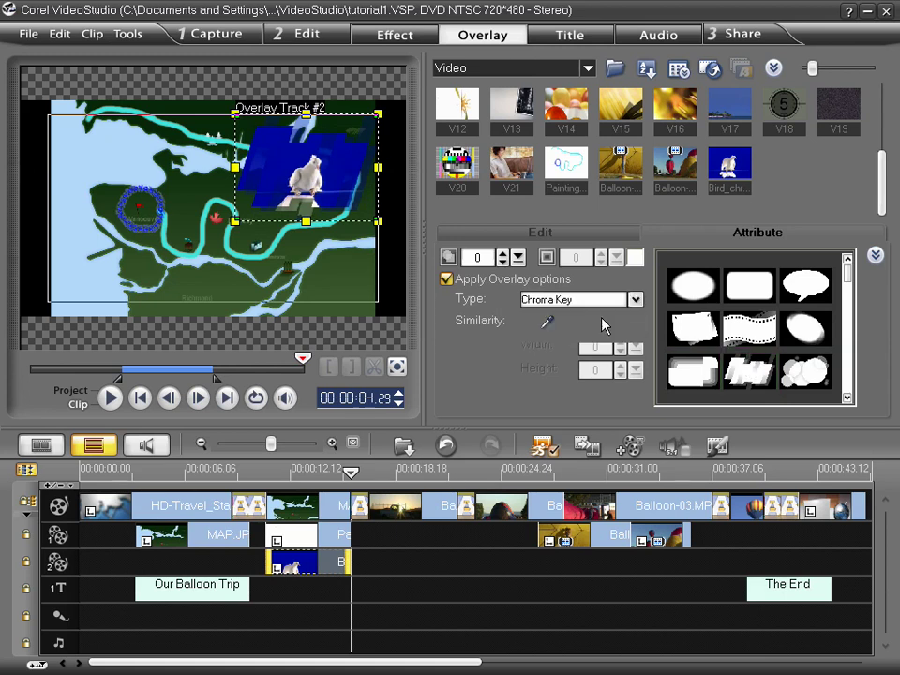
left_click(551, 317)
left_click(110, 398)
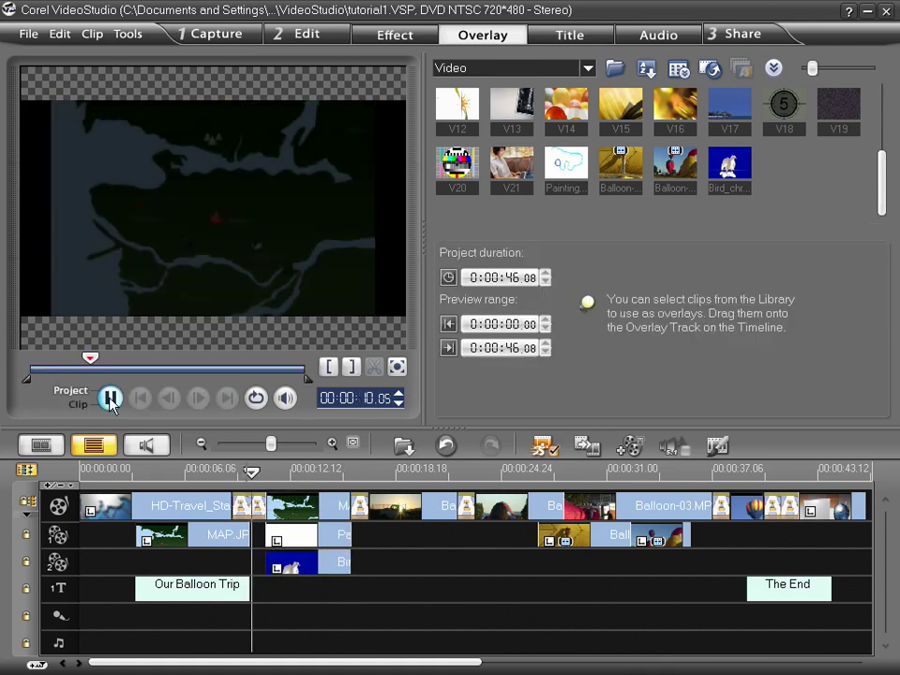